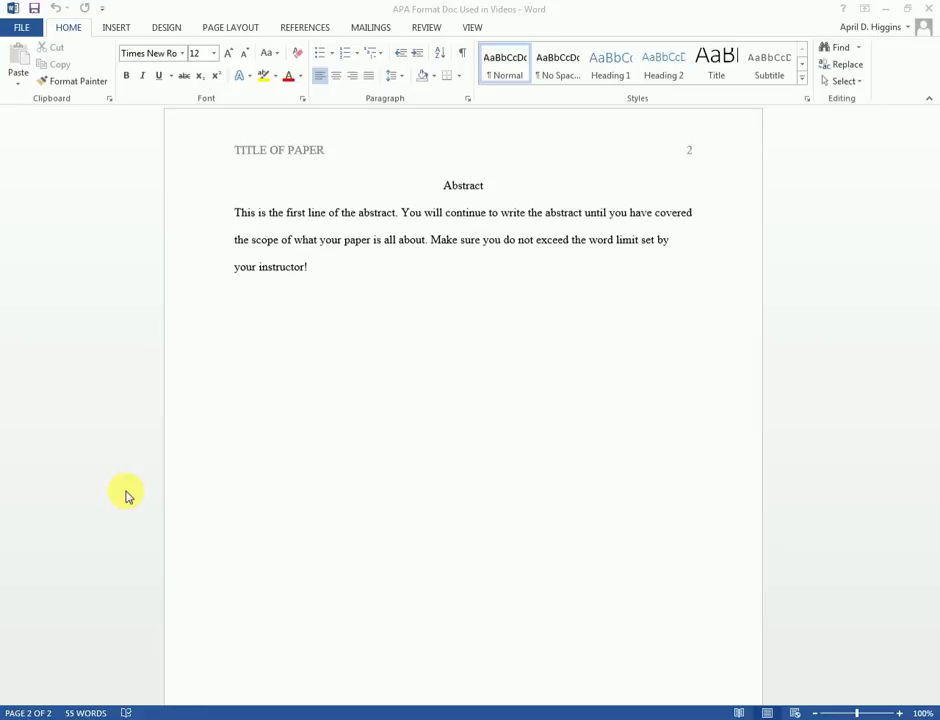
Add blank lines after the abstract until page 3 begins, then scroll down to it.
left_click(318, 268)
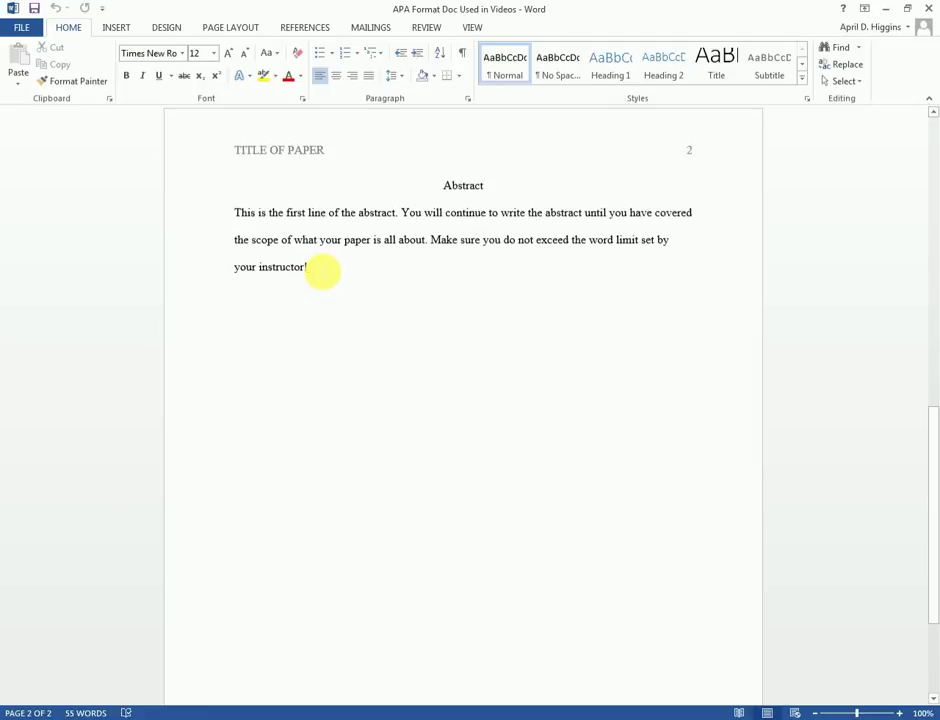
key("Return")
key("Return")
key("Return")
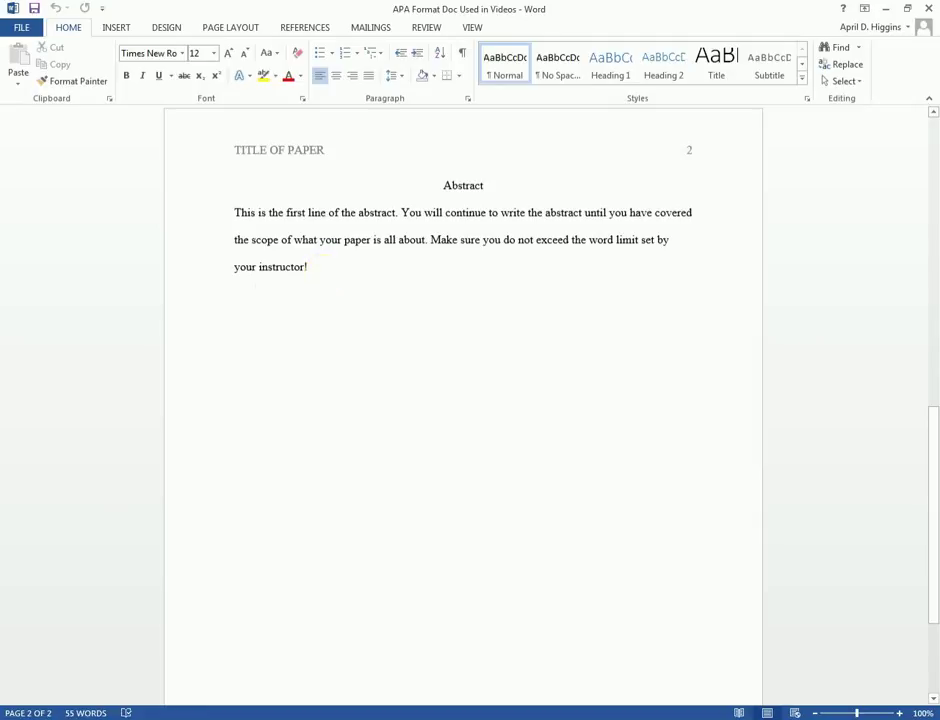
key("Return")
key("Return")
key("Return")
key("Return")
key("Return")
key("Return")
key("Return")
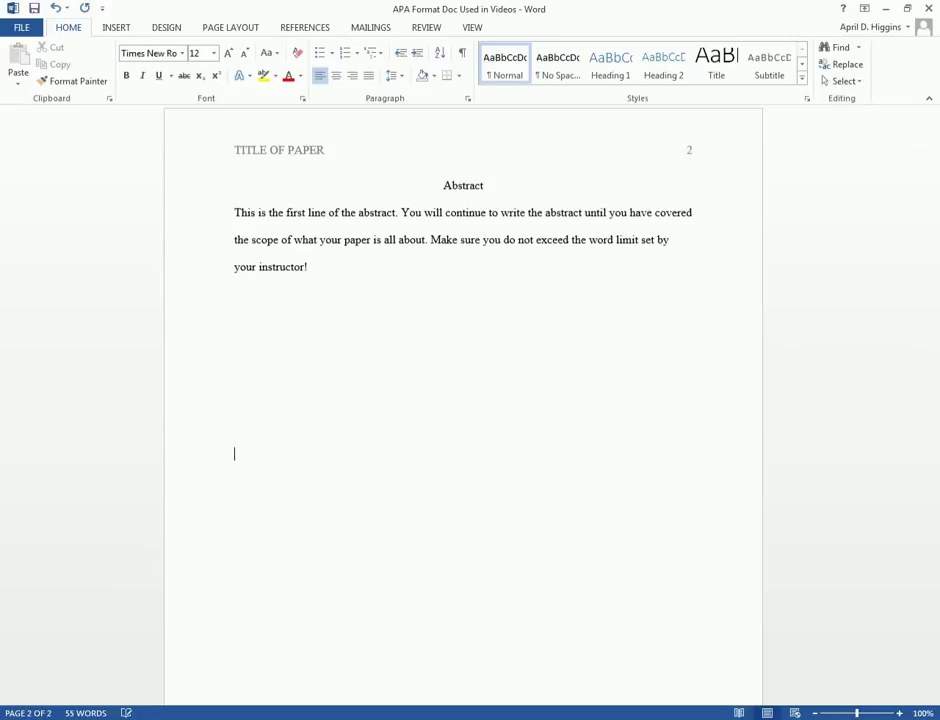
key("Return")
key("Return")
key("Return")
key("Return")
key("Return")
key("Return")
key("Return")
key("Return")
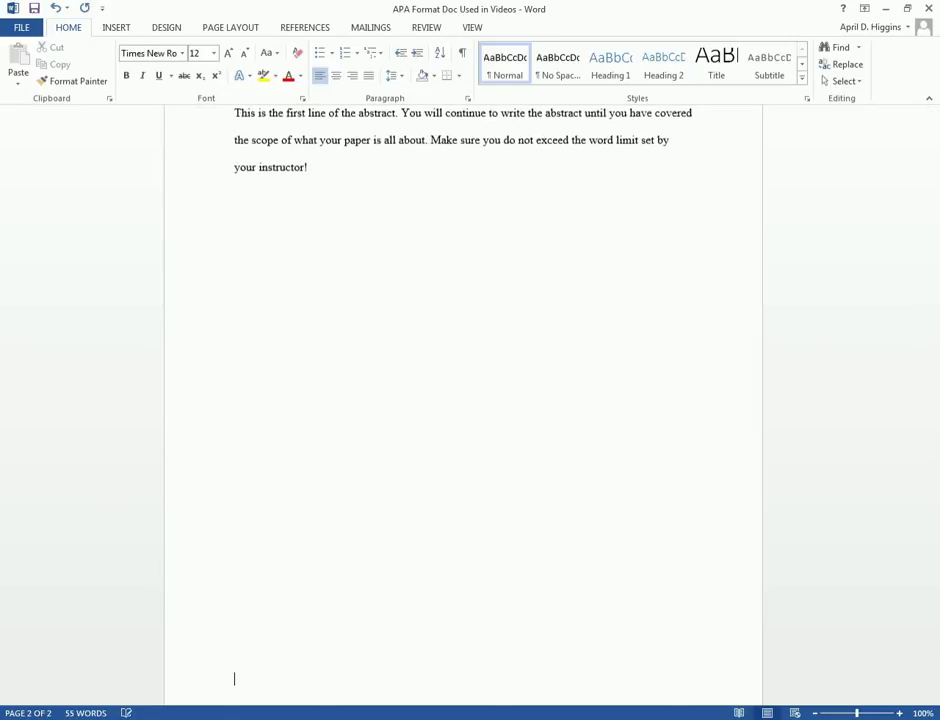
scroll(340, 330, "down", 3)
scroll(372, 380, "down", 5)
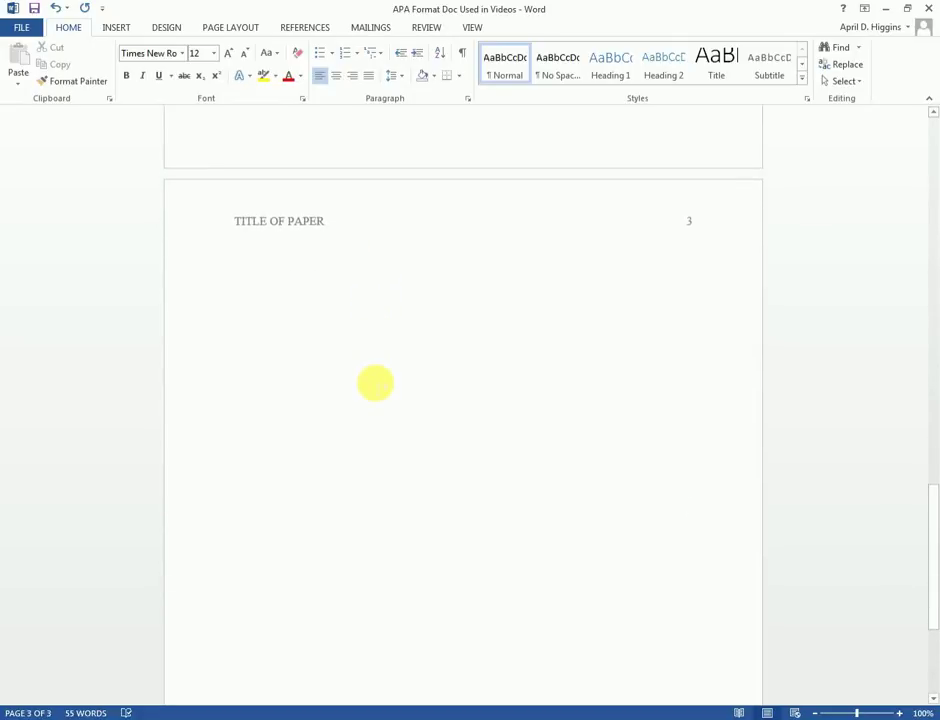
Center and type 'Title of Paper in Title Case: Important Words Capitalized', confirming 2.0 line spacing.
left_click(336, 76)
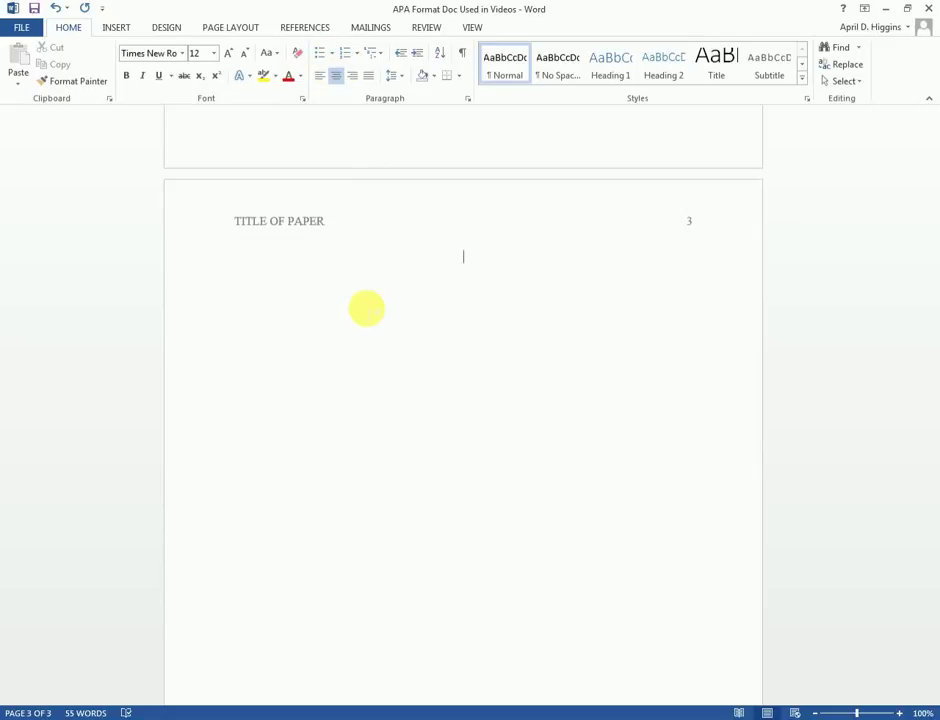
type("T")
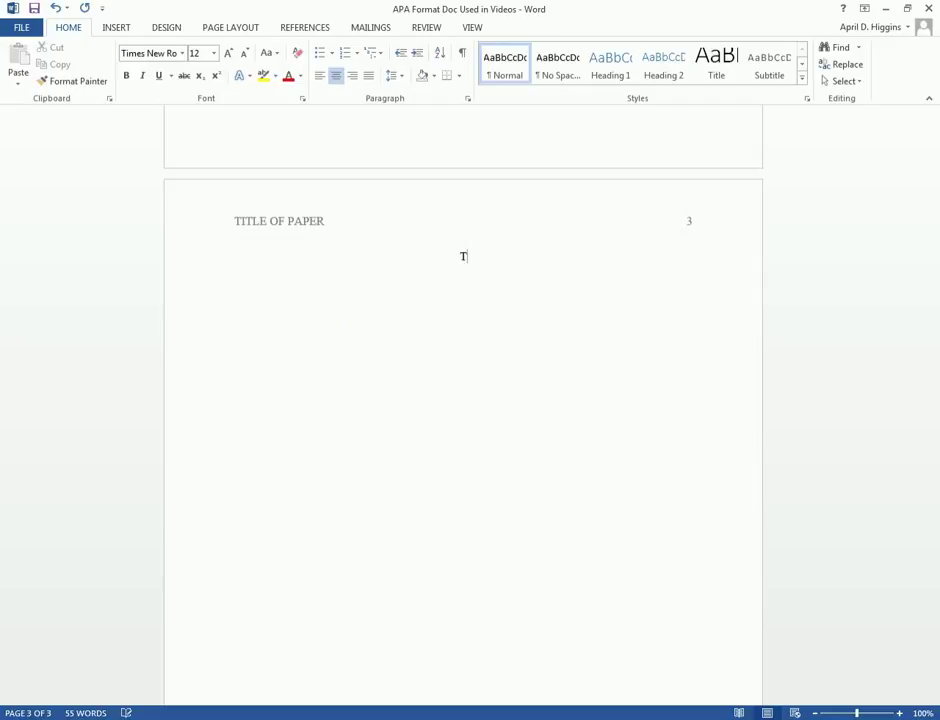
type("itle of Paper in Title Case: Important Words Capitalized")
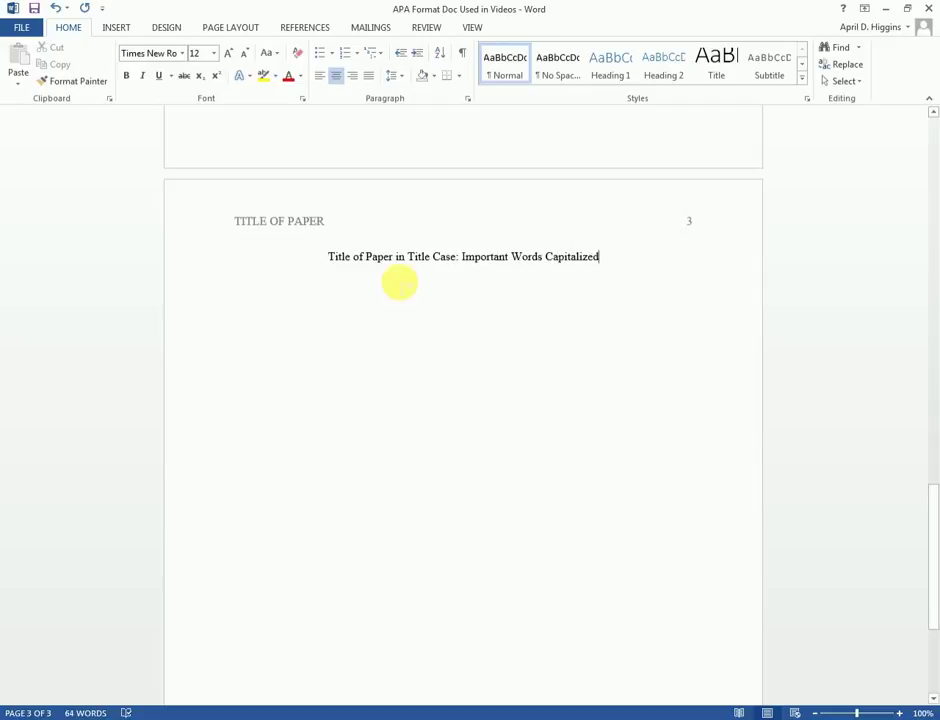
left_click(403, 79)
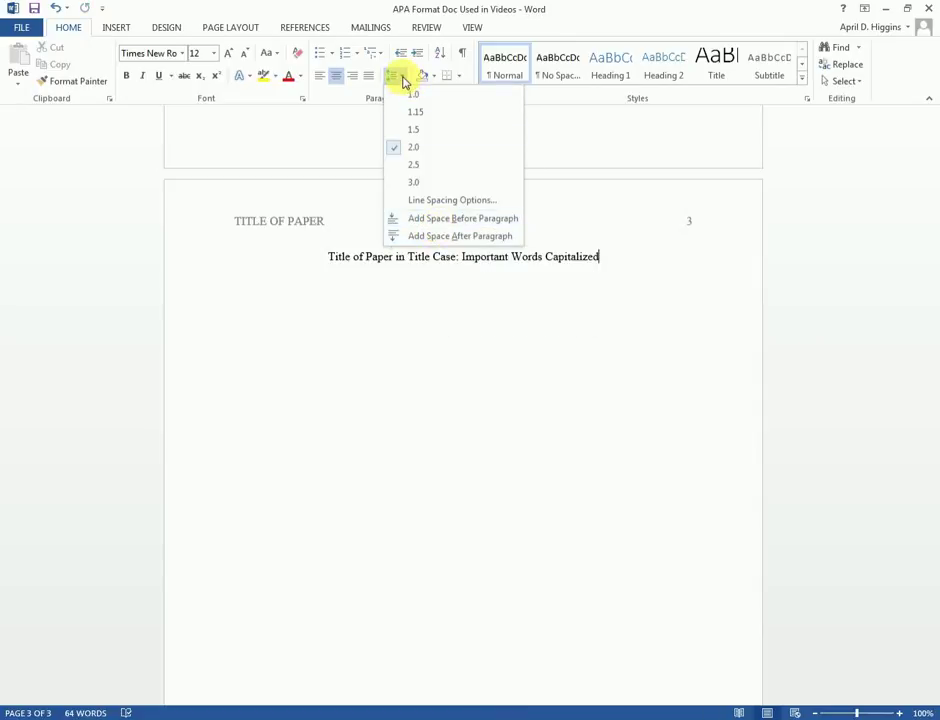
left_click(403, 80)
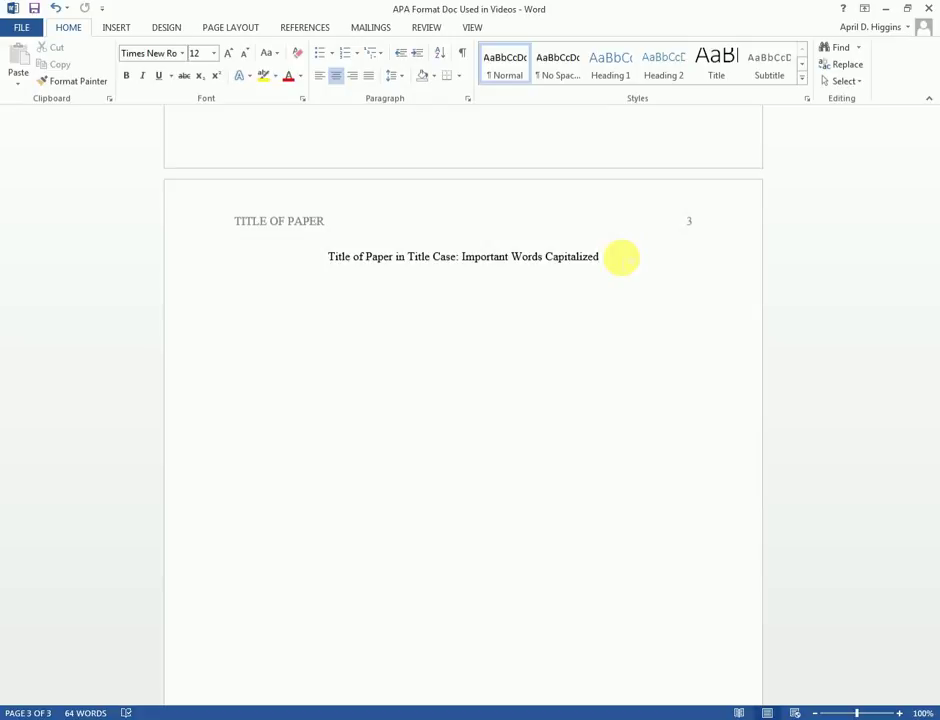
Below the title, add a left-aligned, first-line-indented opening paragraph of the main body.
key("Return")
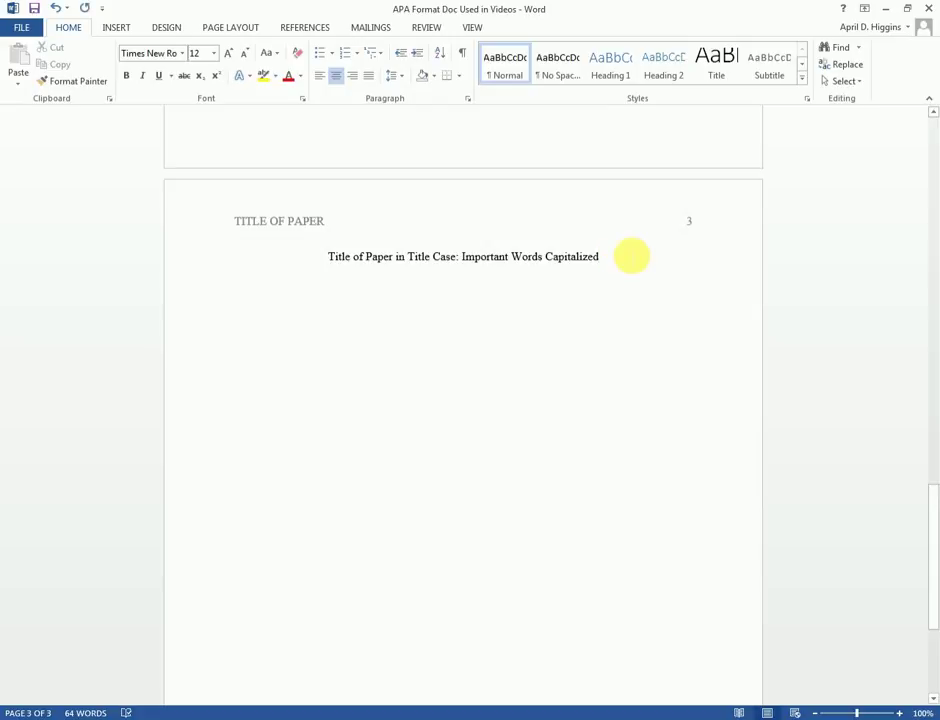
left_click(321, 80)
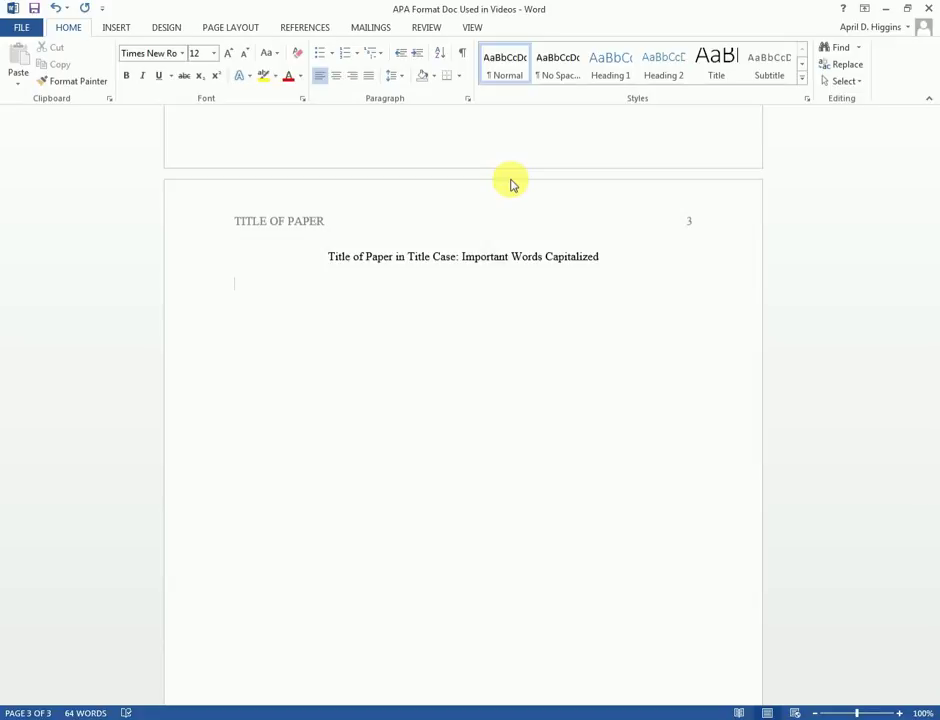
key("Tab")
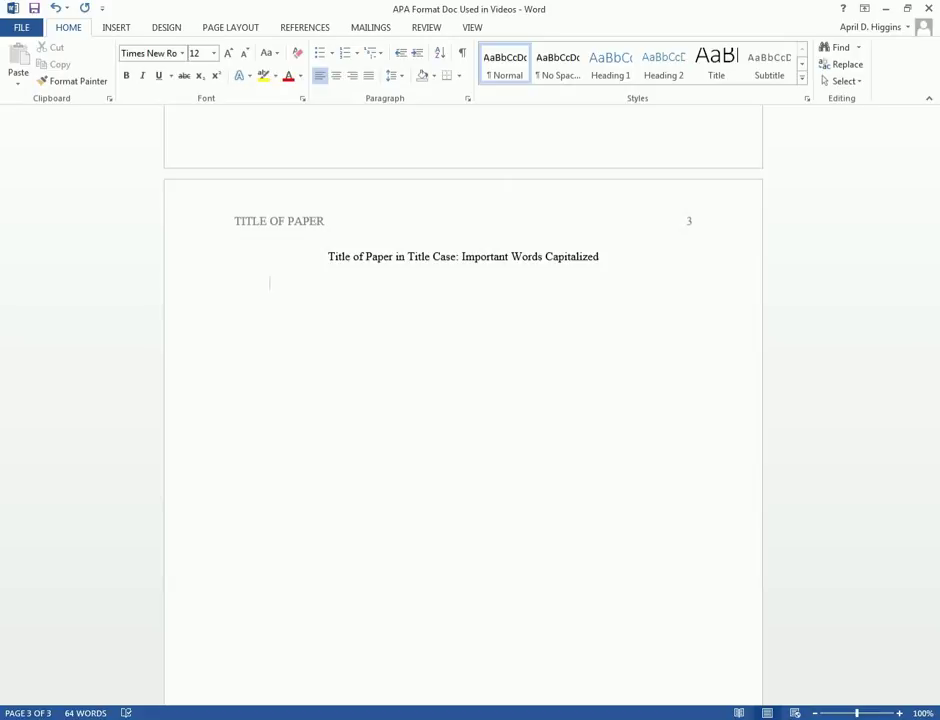
type("This is the first sentence")
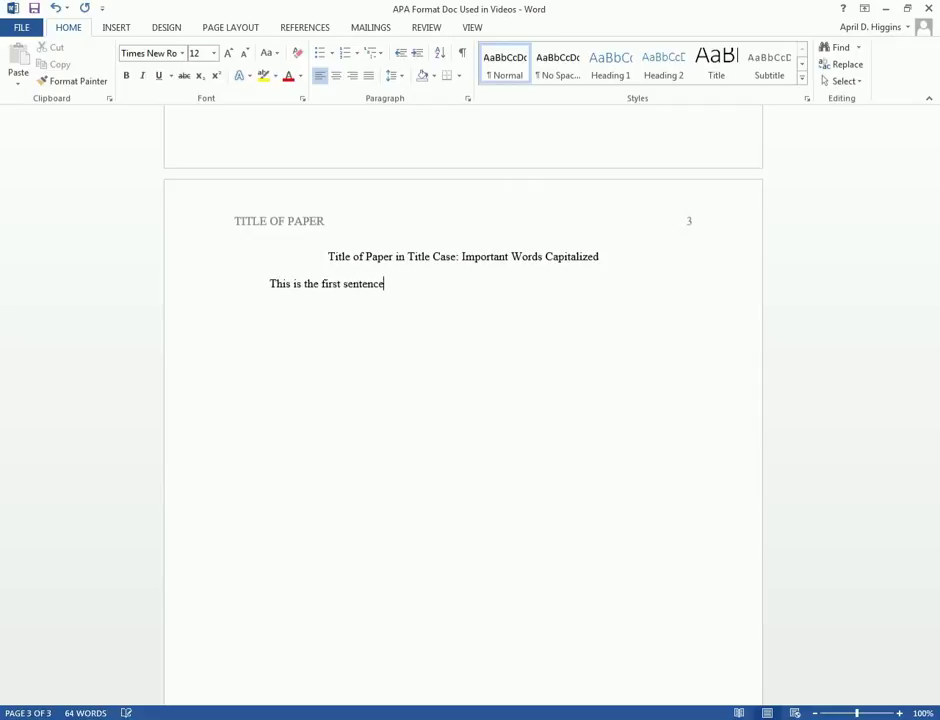
type(" of the first paragraph in the main body of your APA paper. Write more s")
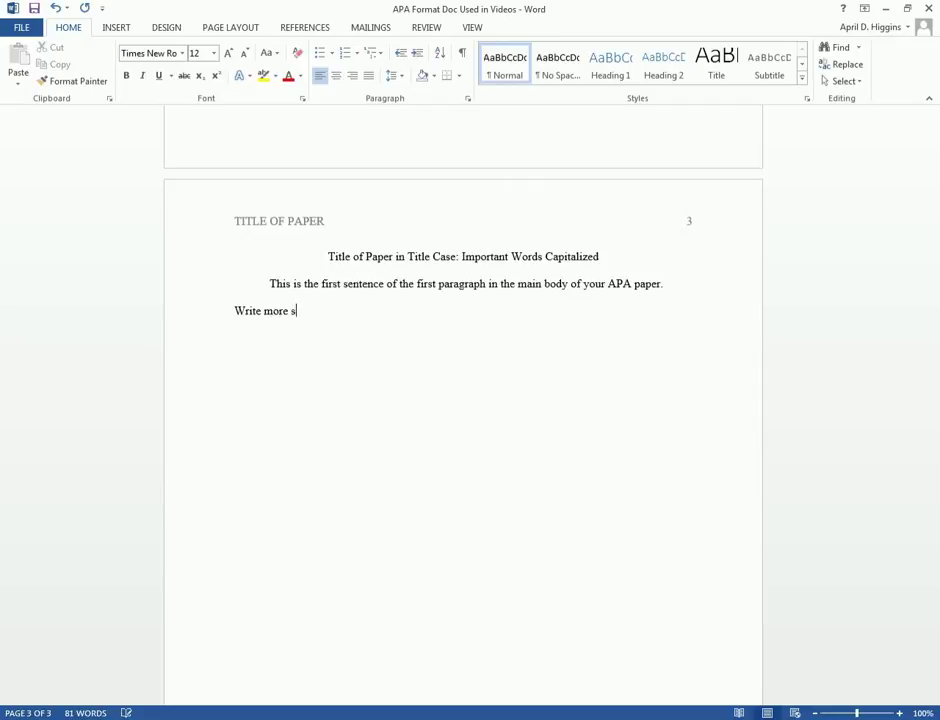
type("entences. The first paragraph is usually the introductory section of your paper.")
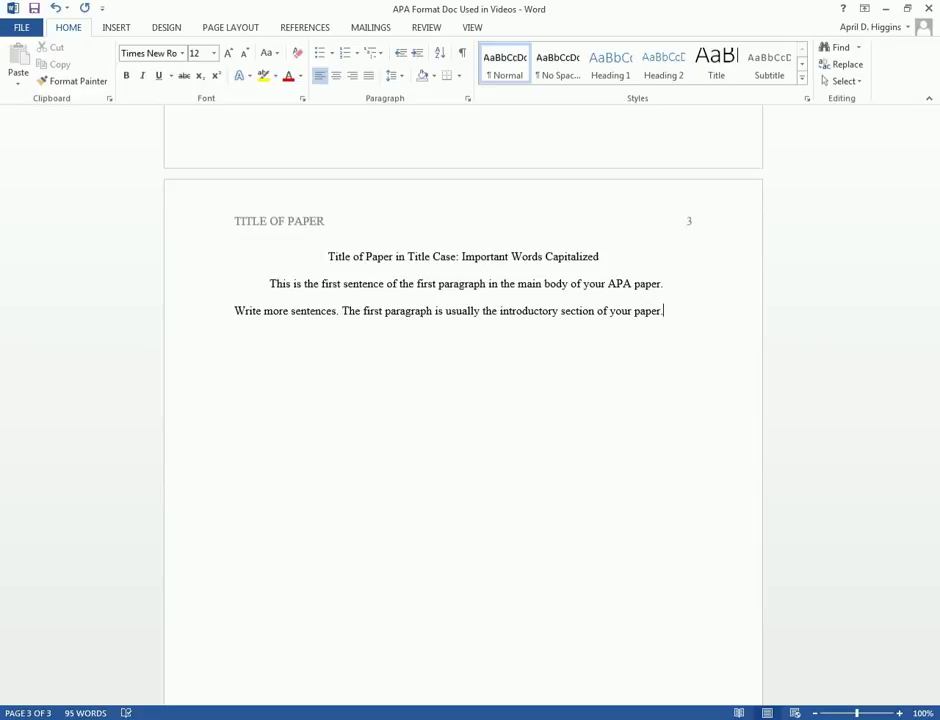
Start an indented second paragraph explaining paraphrasing, ending with 'citation at the end of the sentence like this ('.
key("Return")
key("Tab")
type("This is the first sentence of the second paragraph in the main body of your APA paper.")
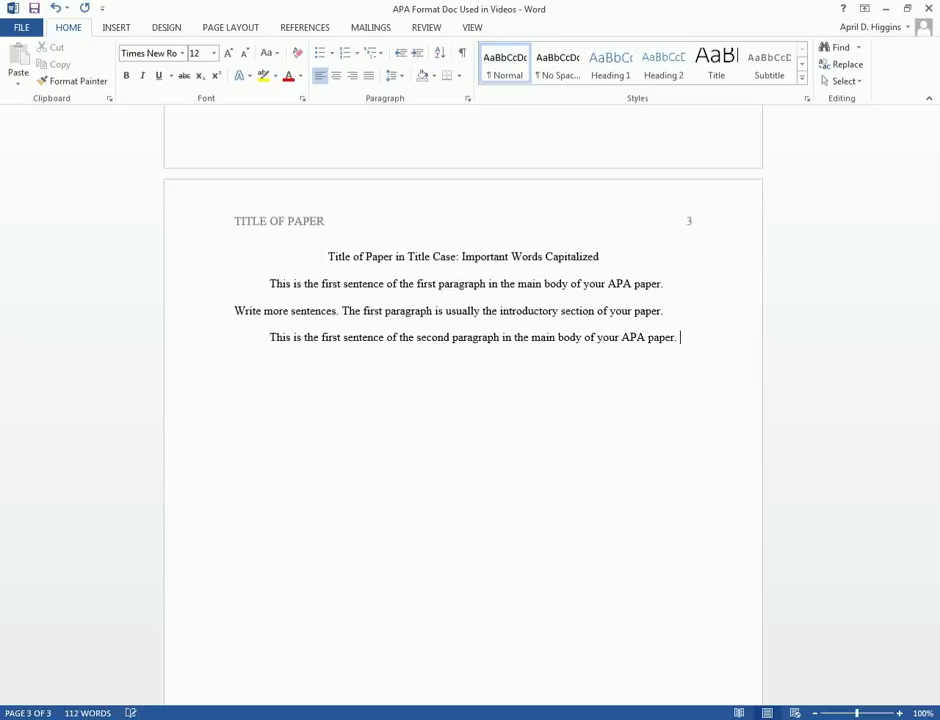
key("Return")
type("Write more sentences. If you paraphr")
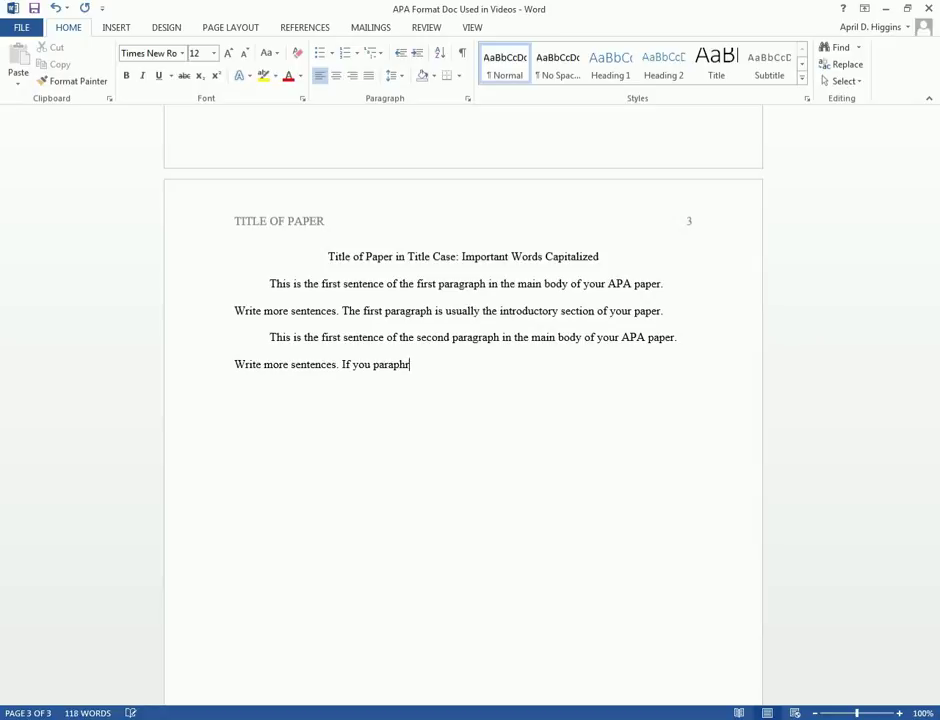
type("ase information from another source, pro")
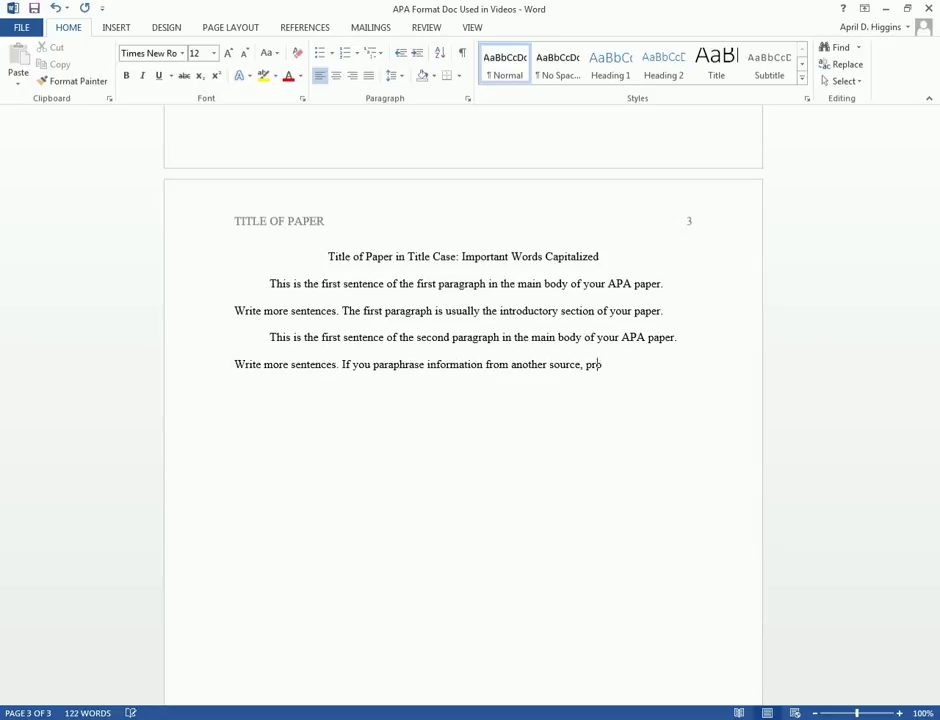
type("vide an in-text citation at the end of the")
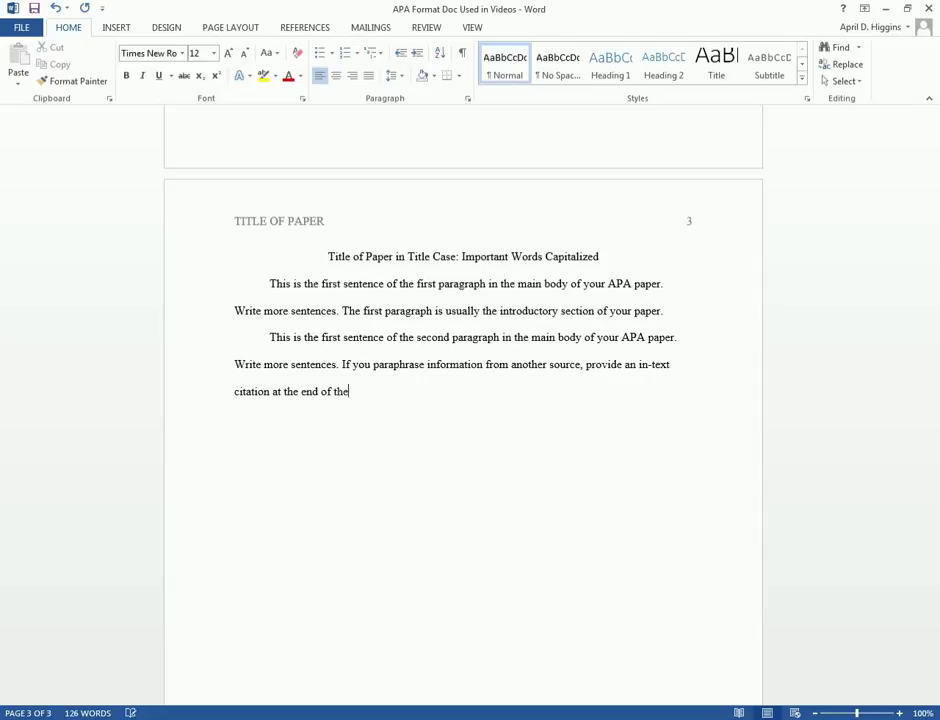
type(" sentence like this")
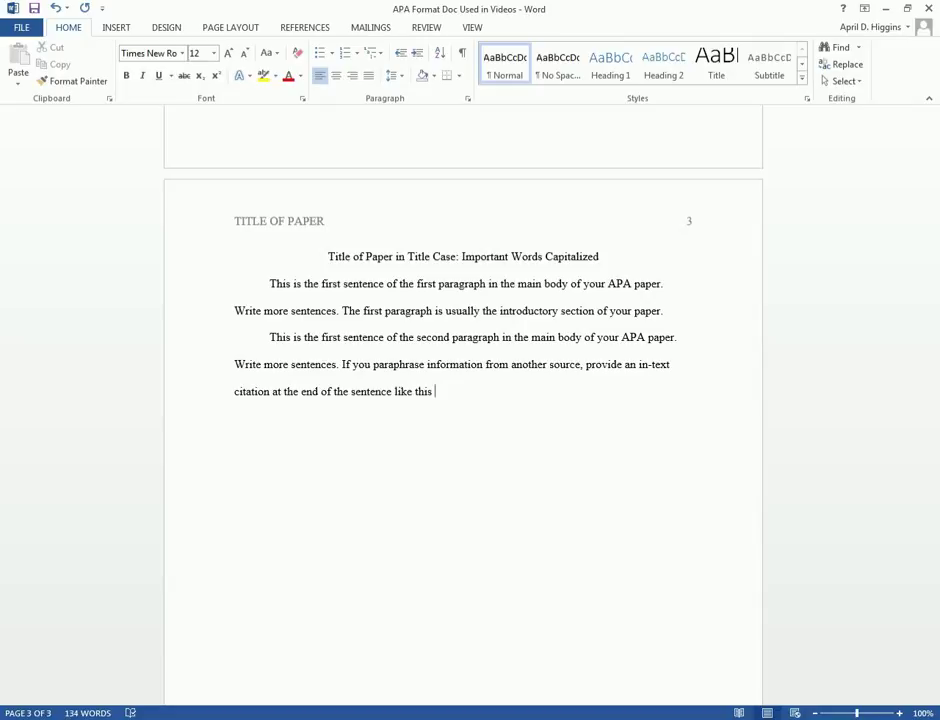
Complete the in-text citation as (Last, 2018, p. 2). and start a new paragraph.
type("(Last,")
key("BackSpace")
type(", 2018")
type(", p. 2")
left_click(501, 391)
type("ara")
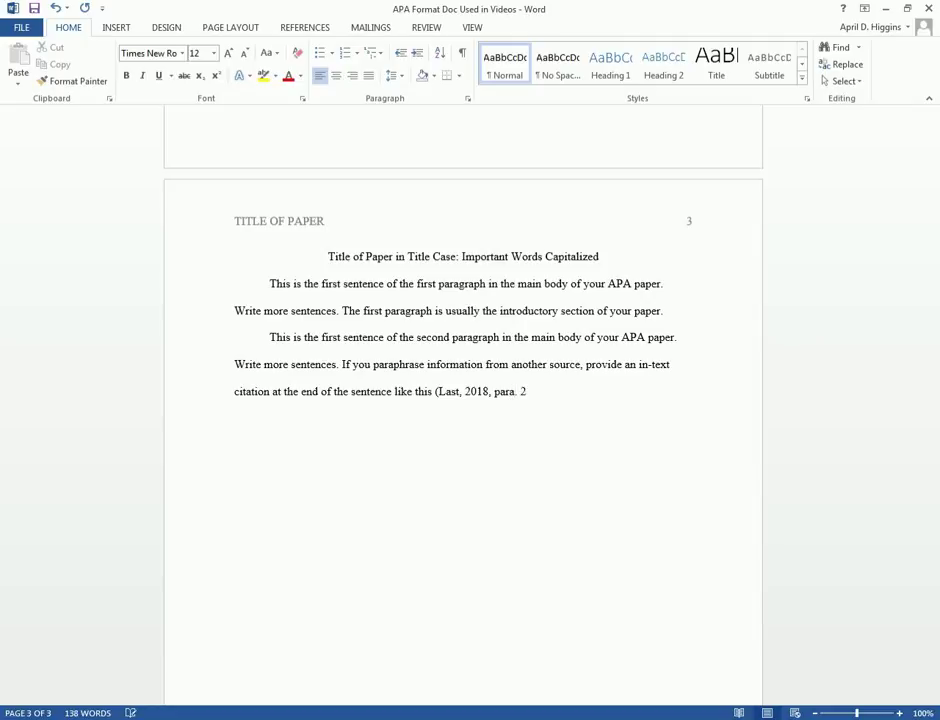
key("Right")
key("Right")
key("Right")
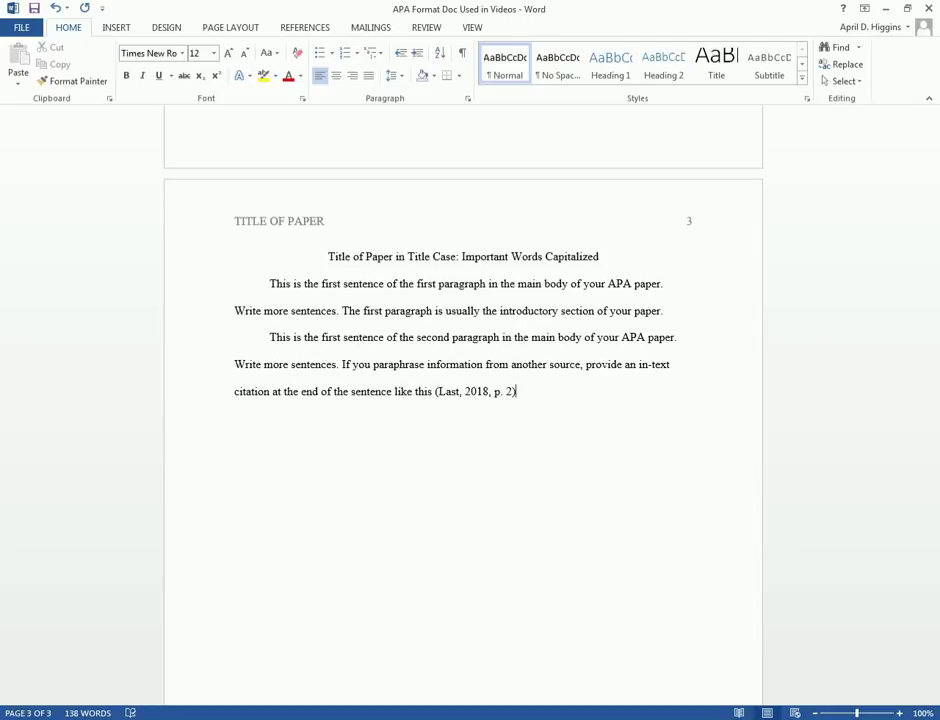
type(".")
key("Return")
Write the short-quote paragraph citing (Author, 2017, p. 22), then type the long quote below it.
type("A d")
type("t quote that is shorter than 40 words will look like this")
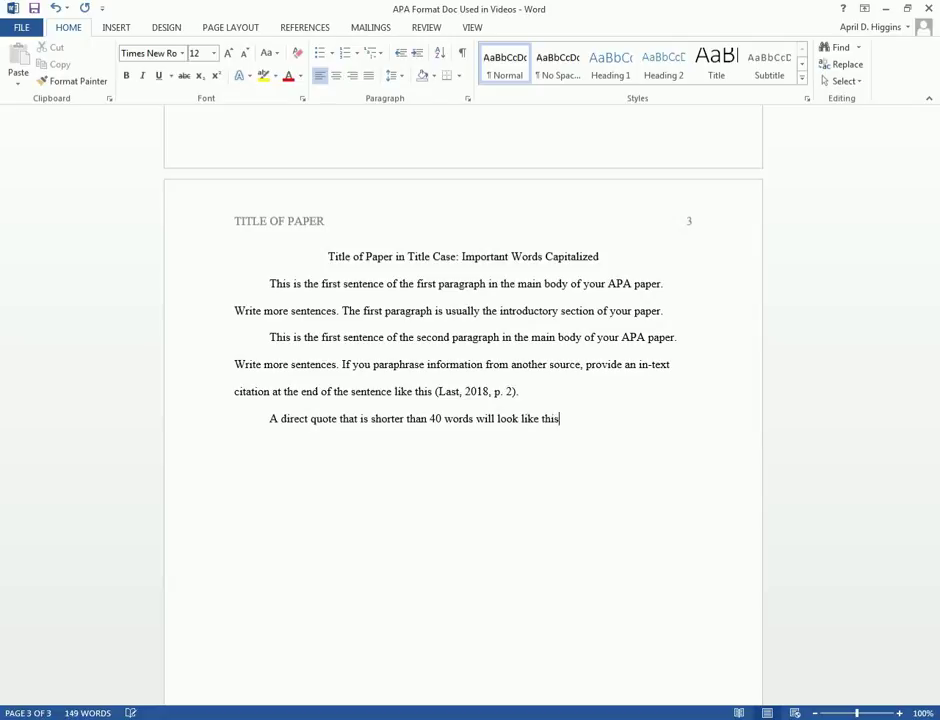
type(", \"")
type("The quick brown fox jumps over the lazy dog\"")
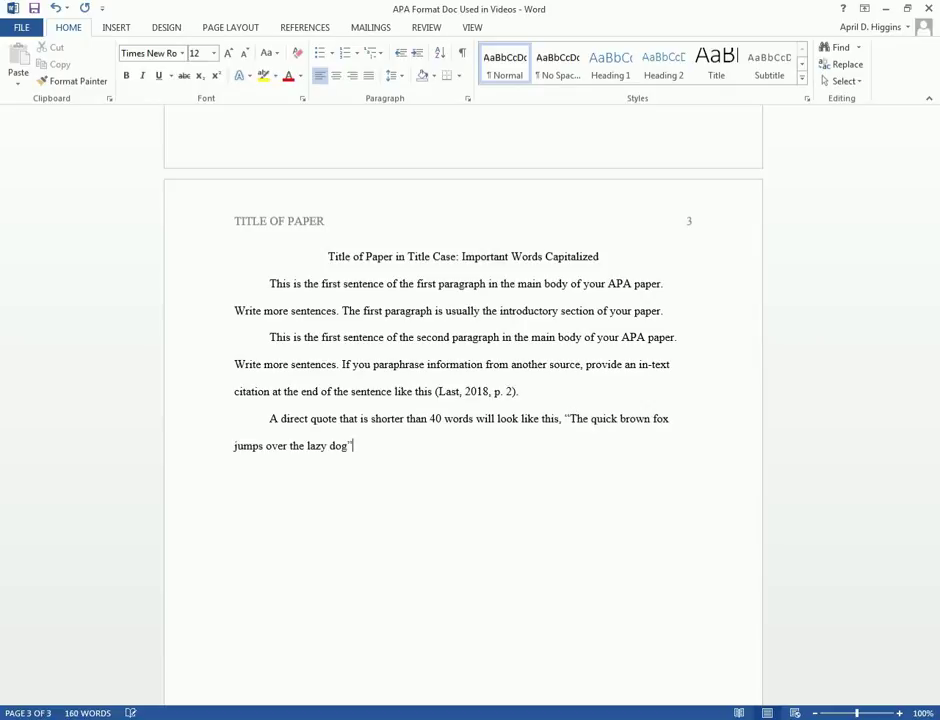
type(" (Author, 2017, p. 22)")
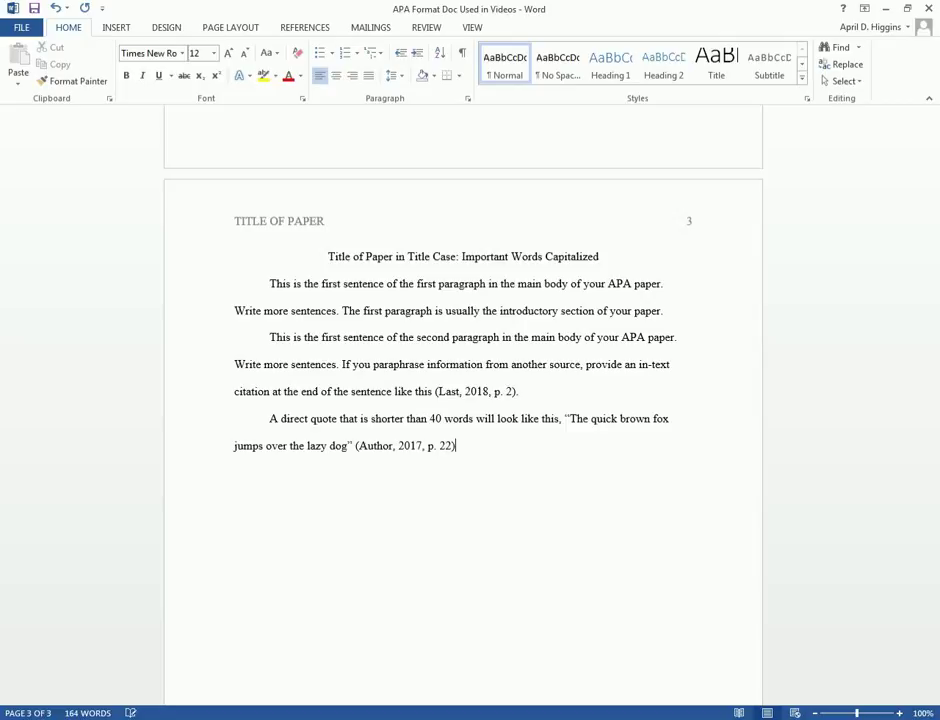
type(". ")
type("A direct quote that is longer than 40 words looks like th")
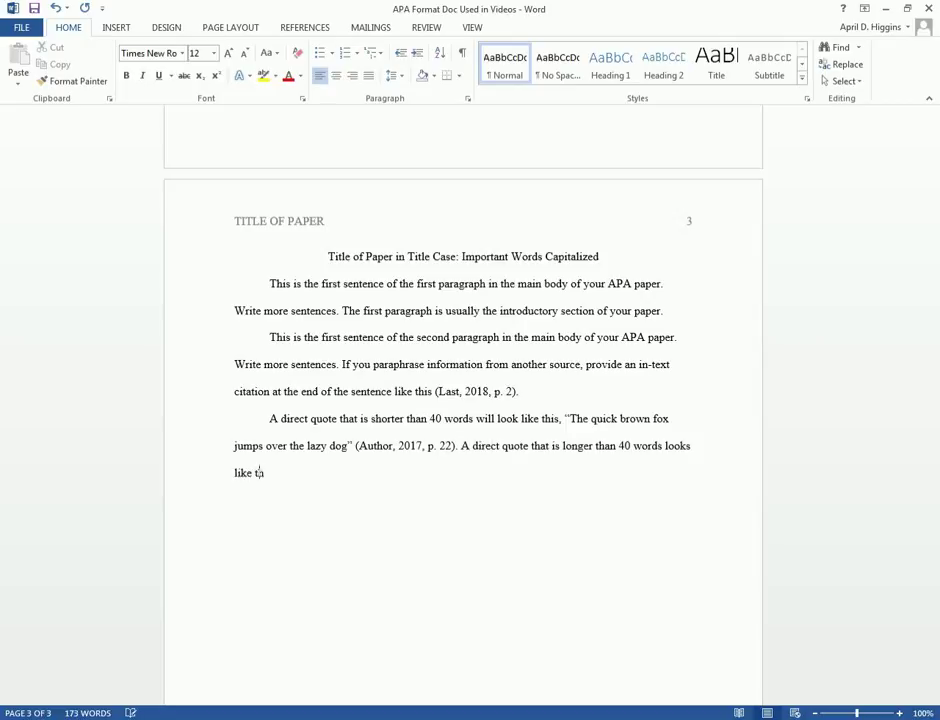
type("is:")
key("Return")
type("The quick brown fox jumps over the lazy dog. A mad boxer sh")
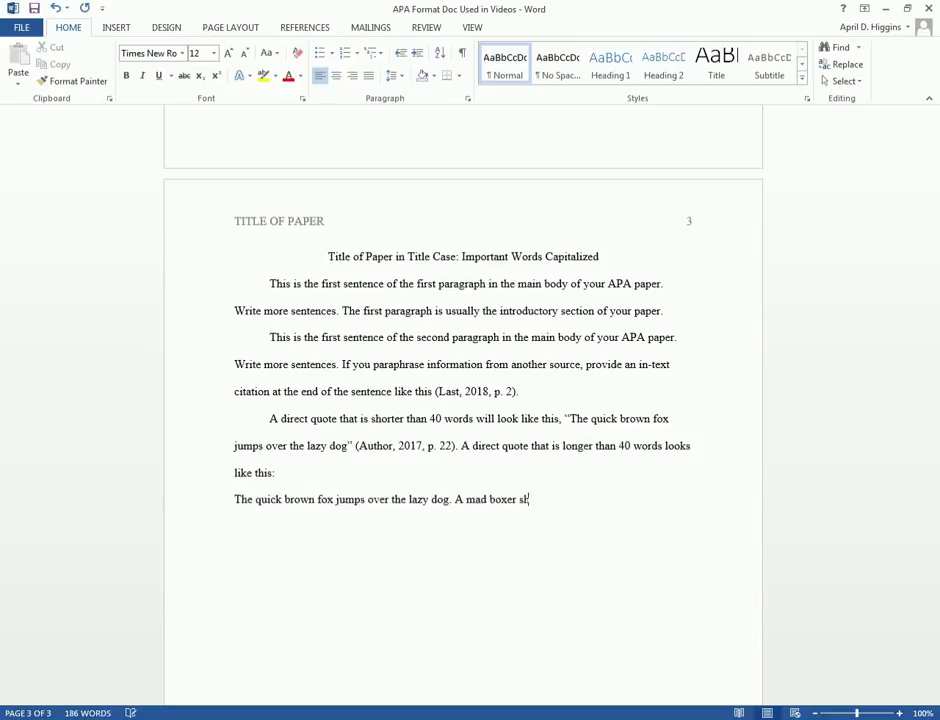
type("ot a quick, gloved jab to the jaw of his dizzy opponent. The job requires extra pluck and zeal from every young wage earner.")
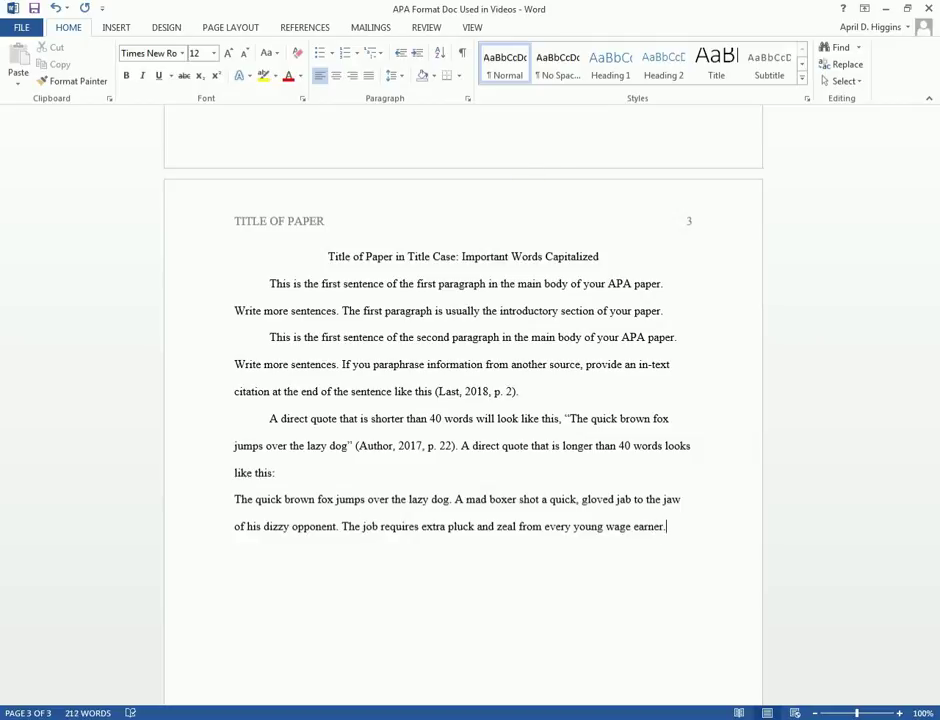
Give the long quote paragraph a 0.5" left indent through the Paragraph dialog.
left_click_drag(235, 500, 669, 545)
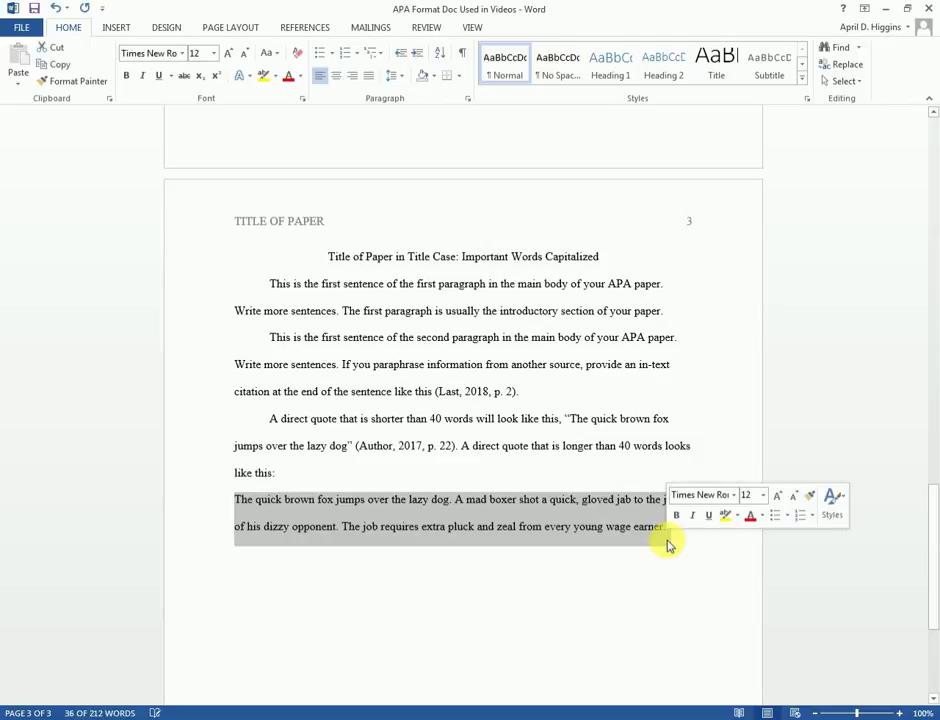
right_click(474, 514)
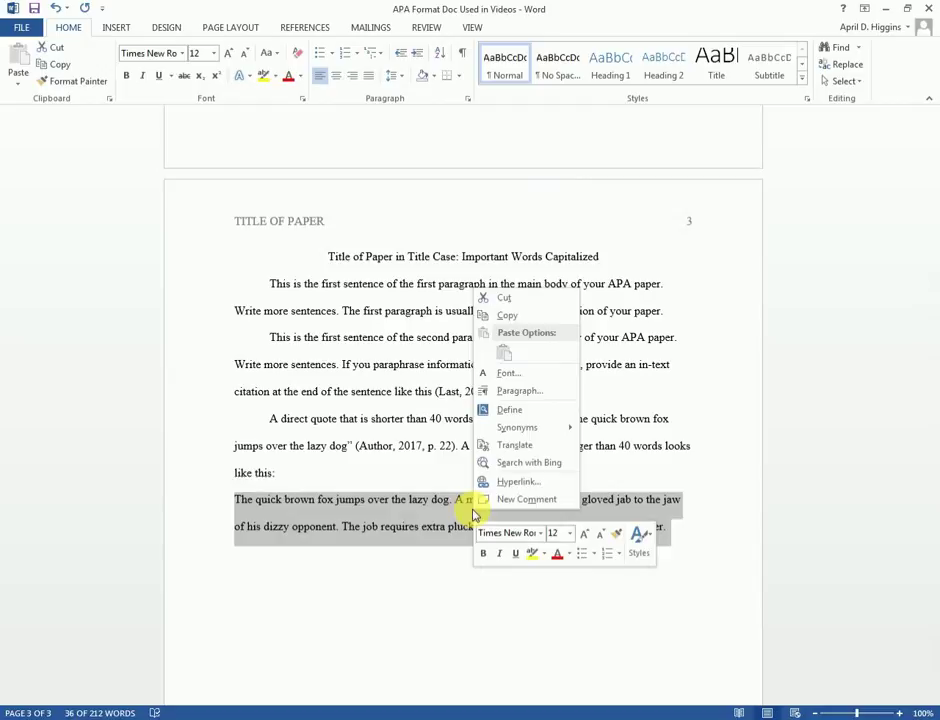
left_click(532, 397)
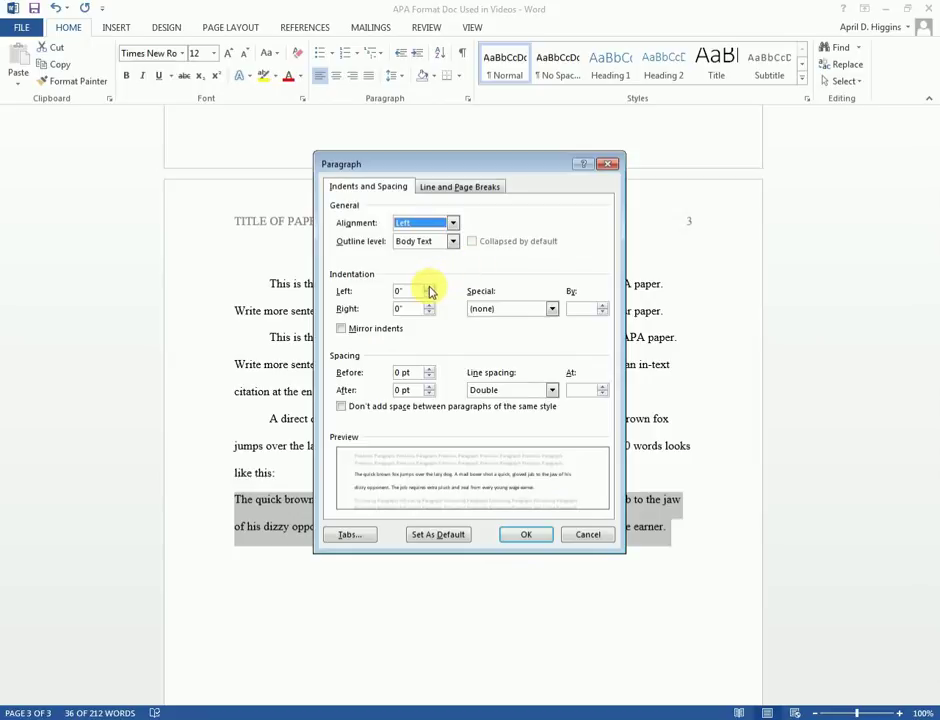
left_click(429, 287)
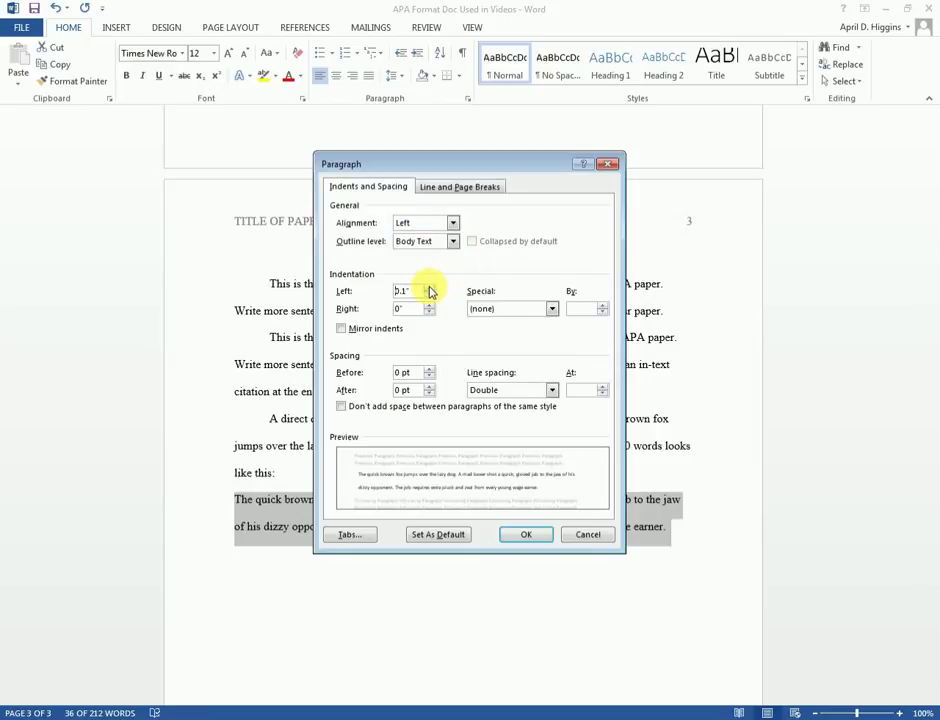
left_click(429, 287)
left_click(429, 287)
left_click(429, 287)
left_click(429, 287)
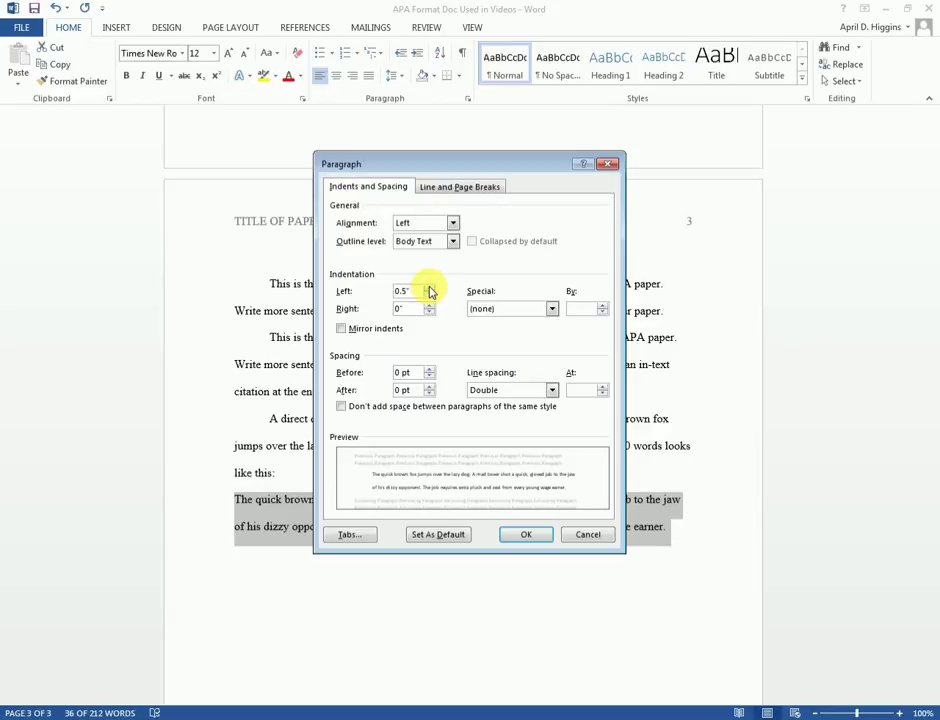
left_click(524, 536)
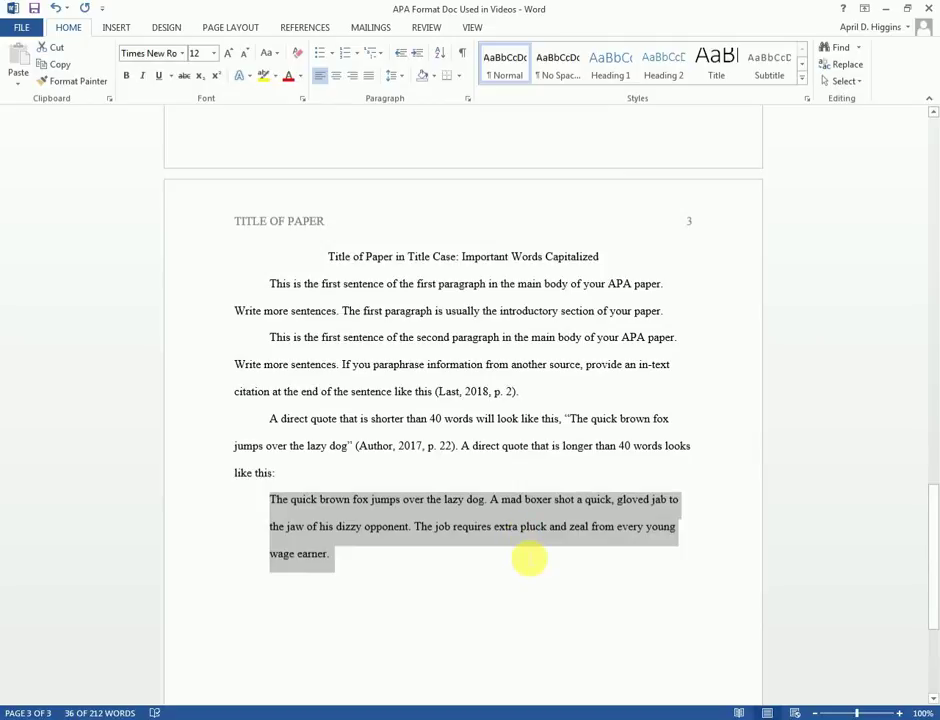
Append the citation (Doe, 2016, p. 33) to the block quote and start a new paragraph.
left_click(349, 564)
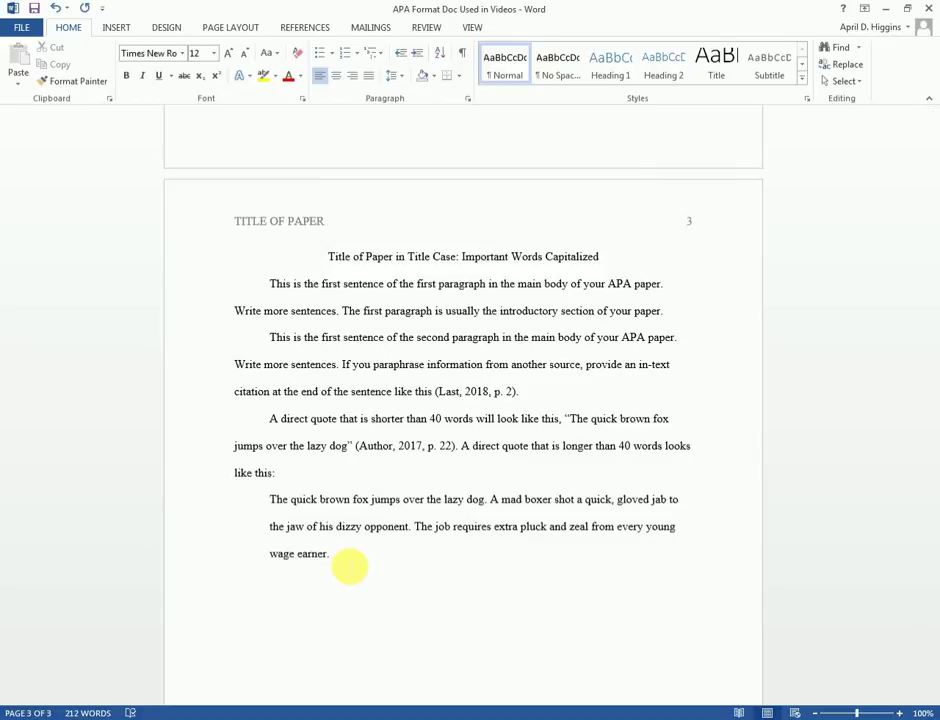
type("(")
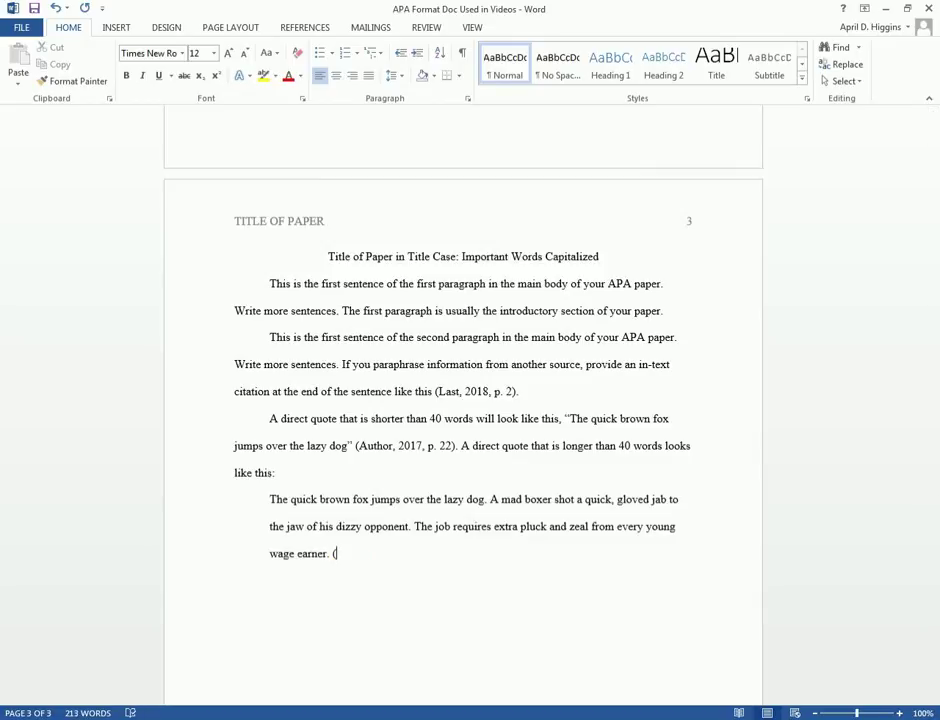
type("Doe, 2016, p. 33)")
key("Return")
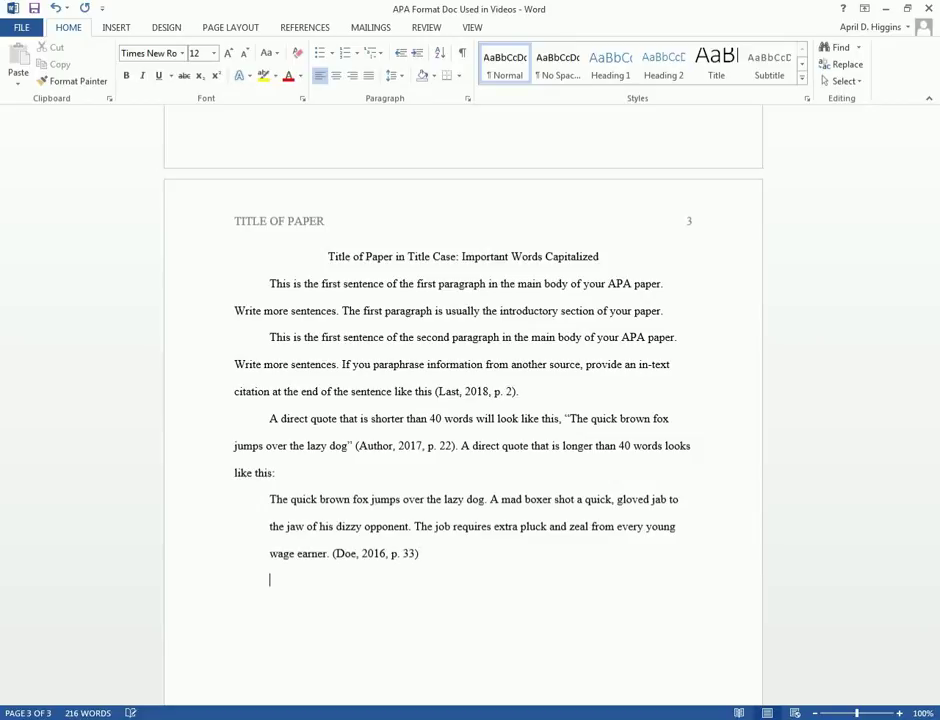
left_click(405, 57)
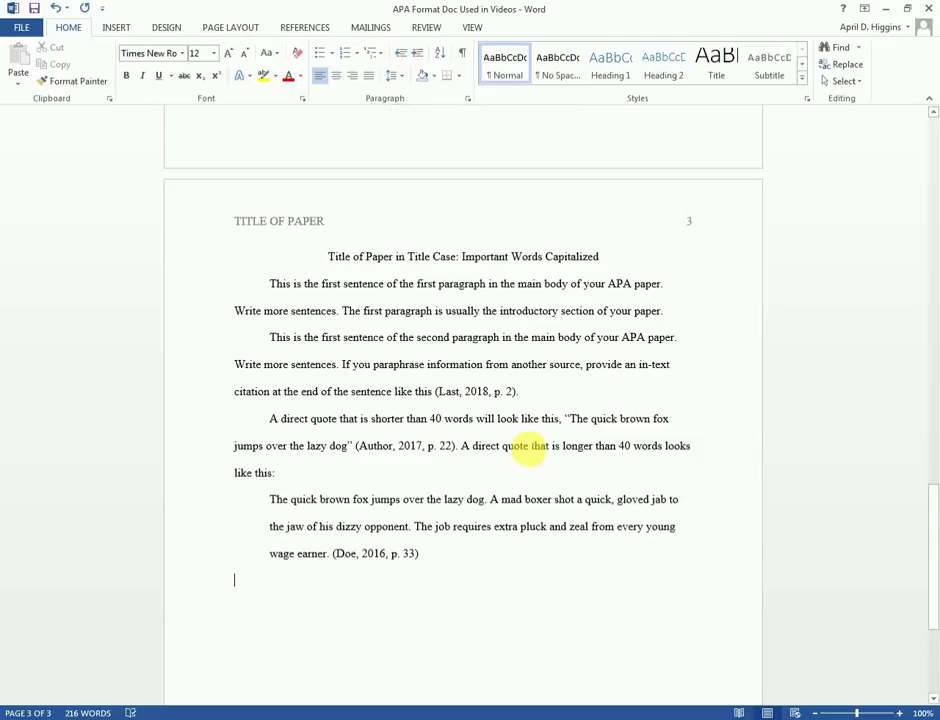